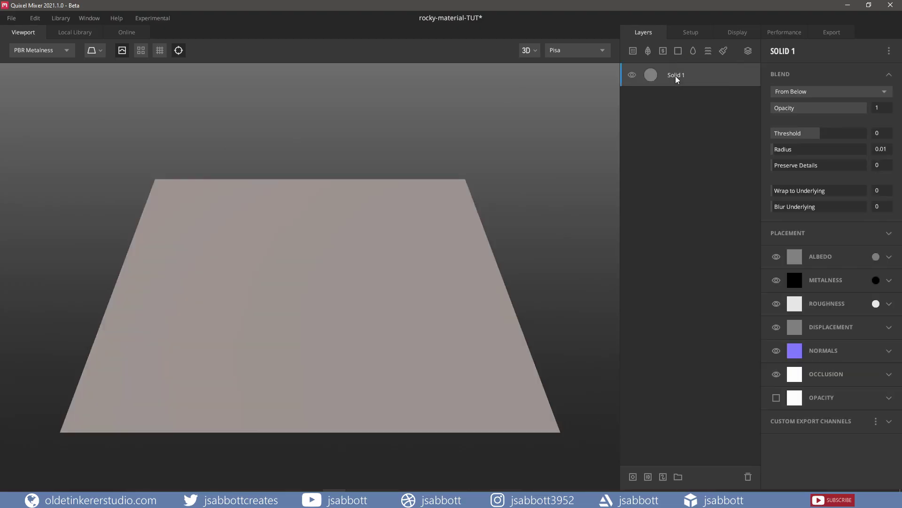
Step: Rename Solid 1 to 'base' and set its albedo to hex 59666E
double_click(676, 76)
type("base")
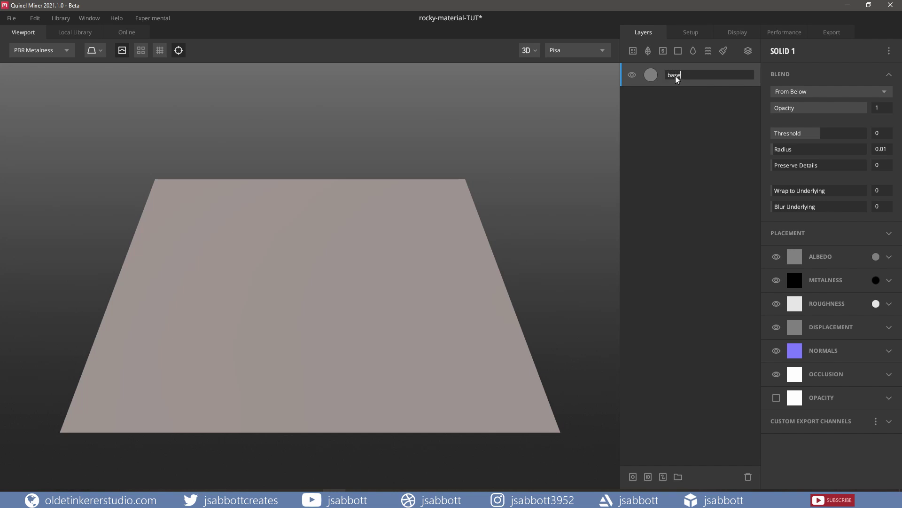
key("Return")
left_click(876, 258)
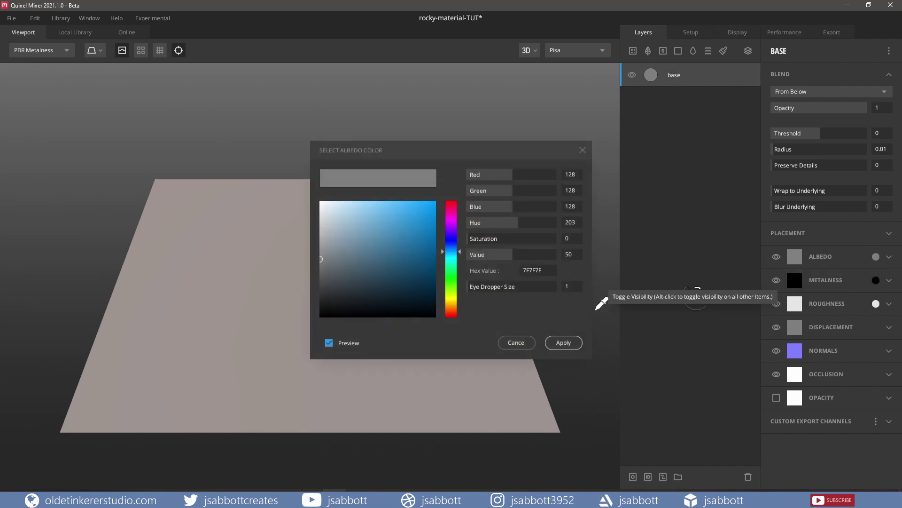
left_click(548, 274)
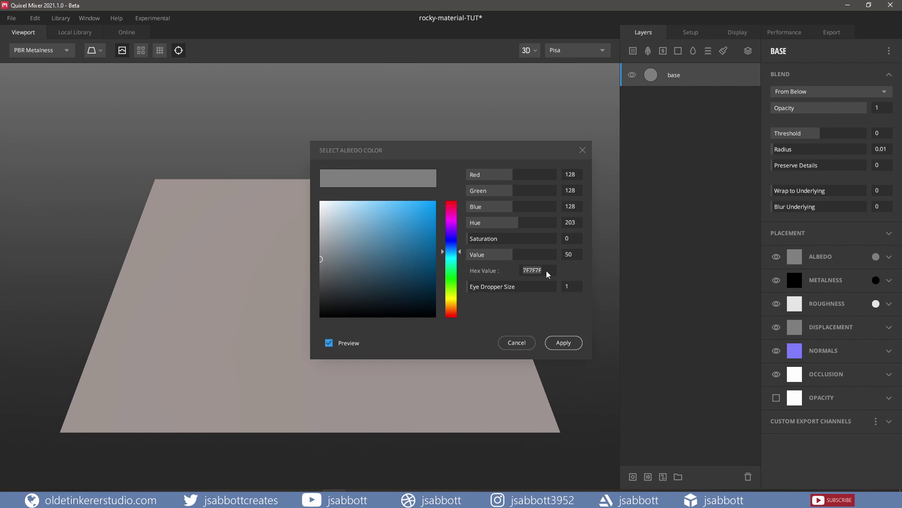
type("59666E")
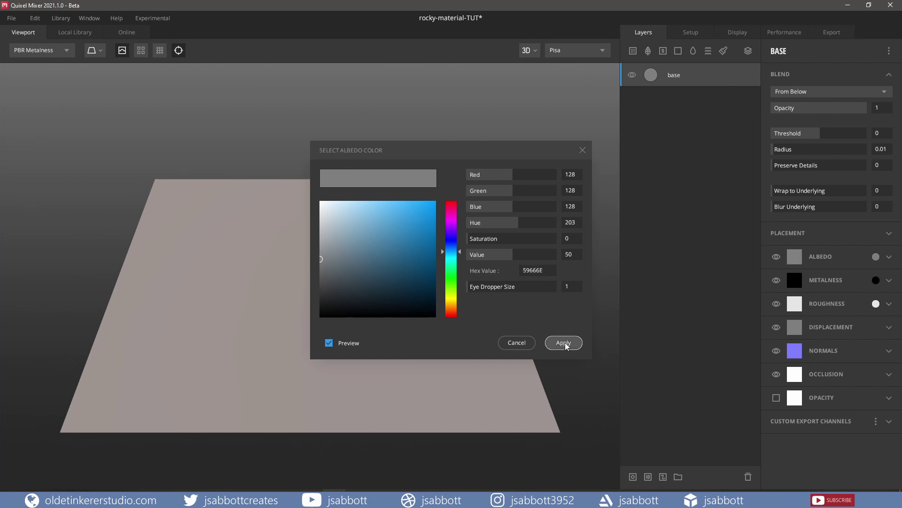
left_click(564, 342)
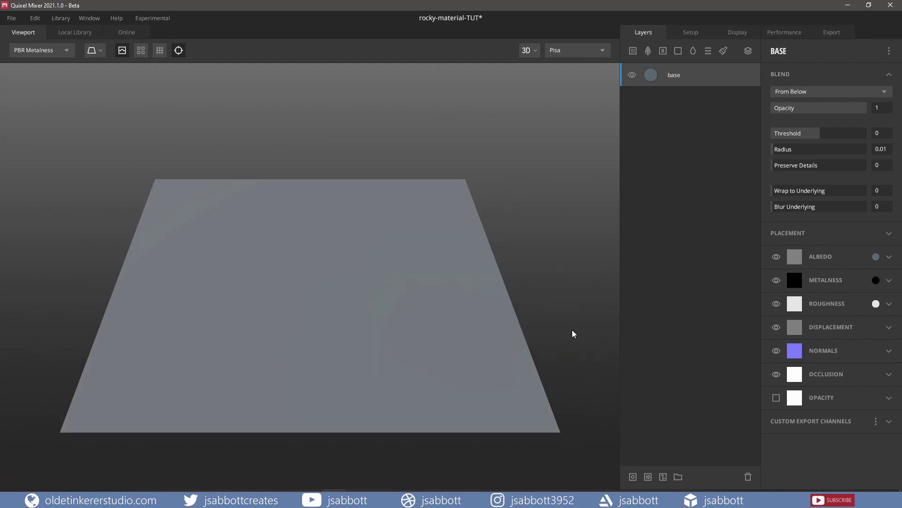
Step: Add Solid 2 above base and give it a pure black albedo (000000)
left_click(679, 51)
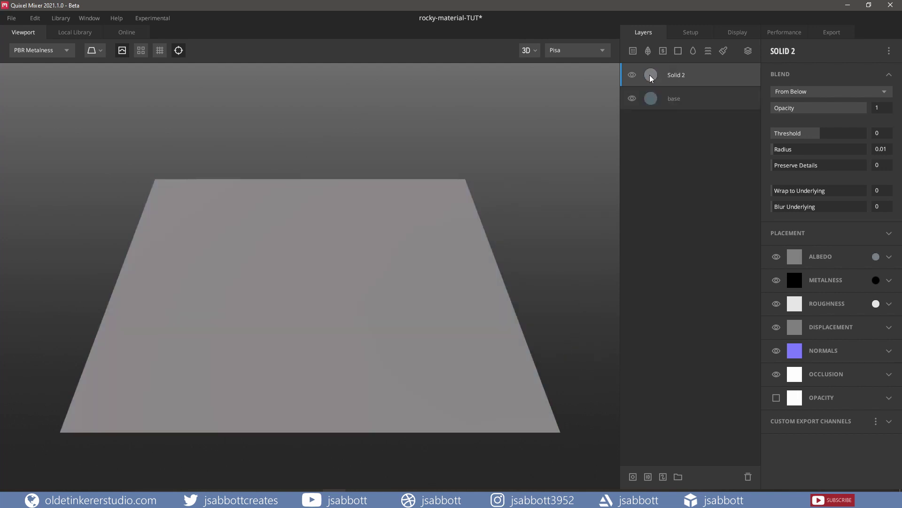
left_click(875, 255)
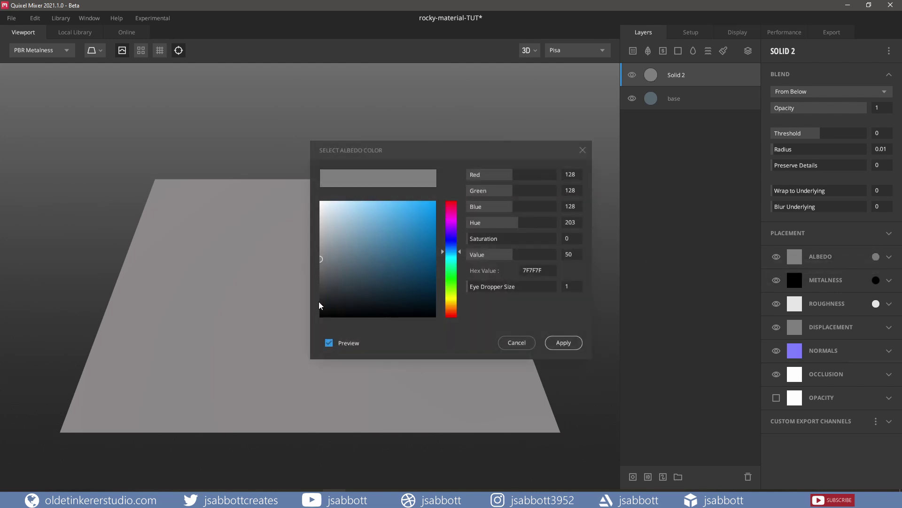
left_click_drag(320, 262, 317, 326)
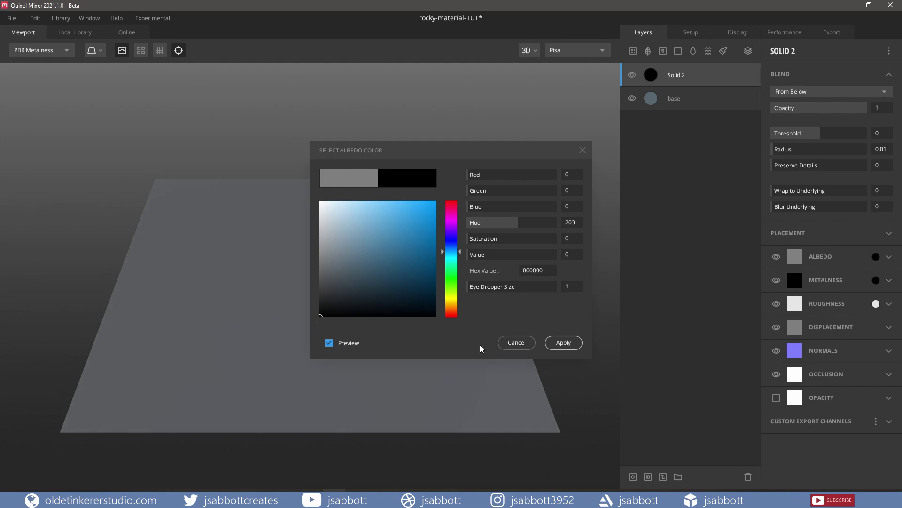
left_click(563, 342)
right_click(713, 77)
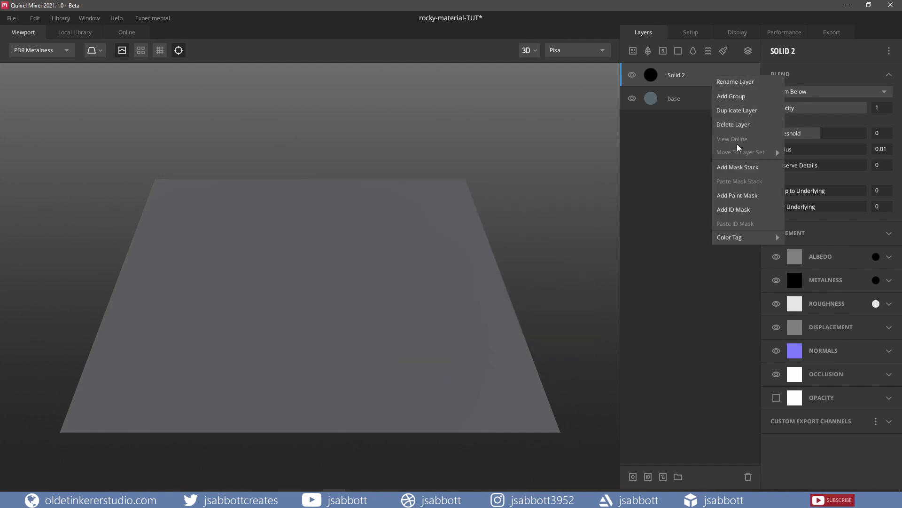
Step: Add a mask stack to Solid 2 containing Worley 1 noise
left_click(739, 169)
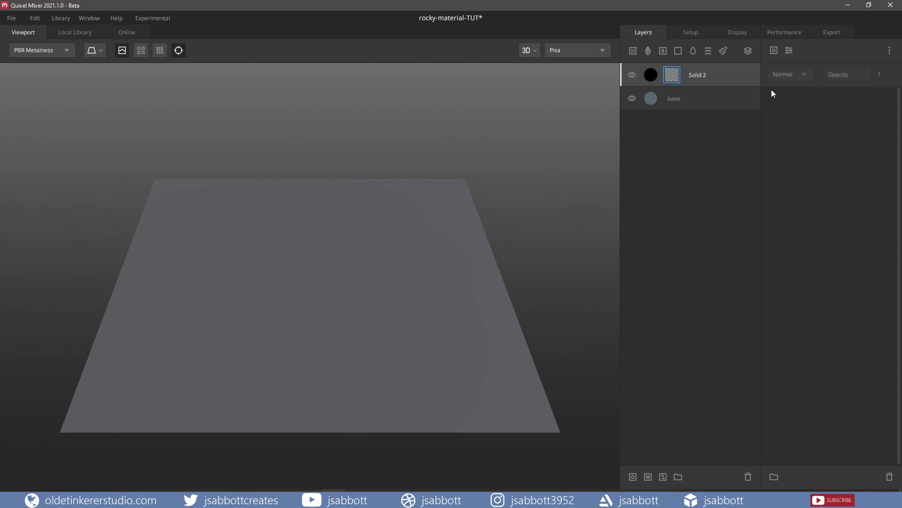
left_click(772, 50)
mouse_move(782, 92)
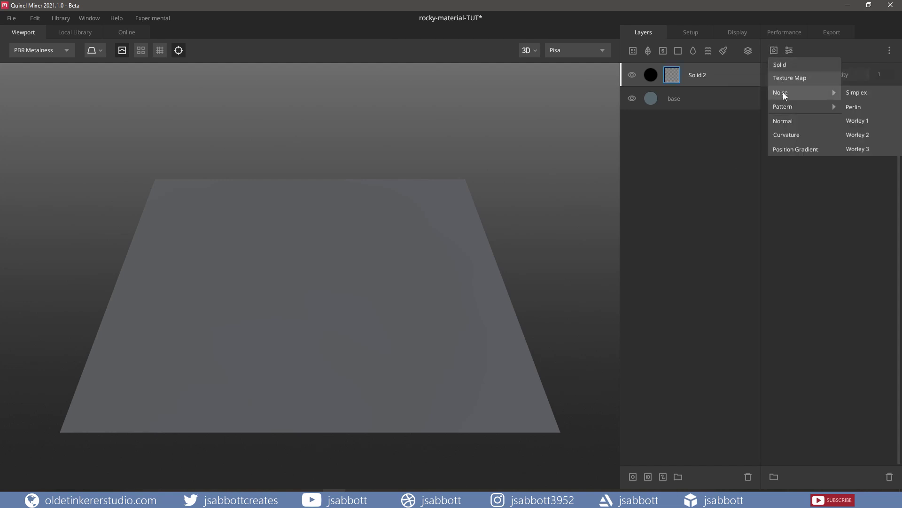
left_click(861, 120)
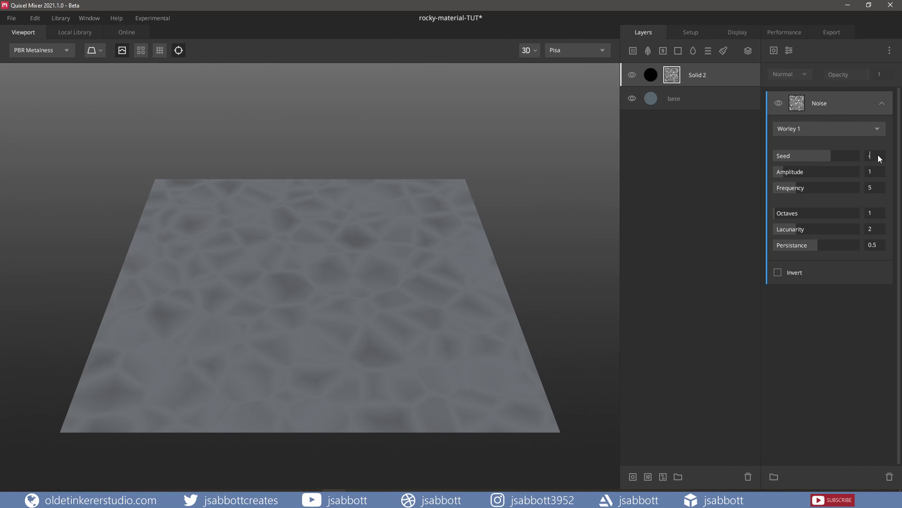
type("-45")
Step: Set the noise to seed -45, amplitude 0.4, frequency 4.5, octaves 1, lacunarity 2.11, persistence 0.47
key("Tab")
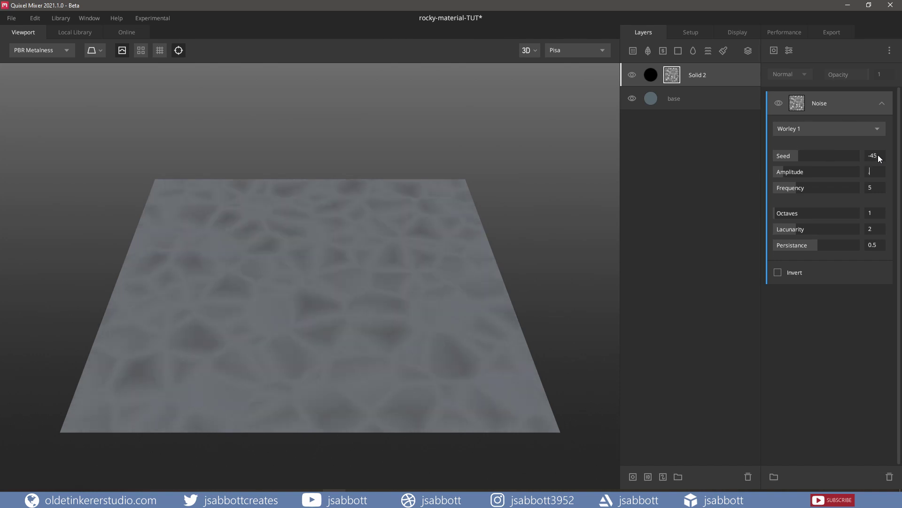
type("0.4")
key("Return")
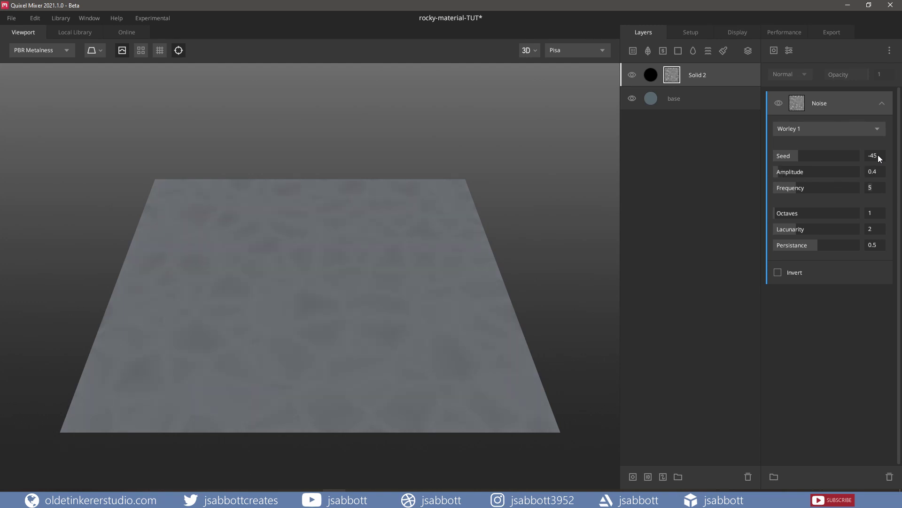
type("4.5")
key("Tab")
key("Tab")
type("2.11")
key("Tab")
type(".47")
Step: Make Solid 2 blend From Above with threshold 1
left_click(653, 74)
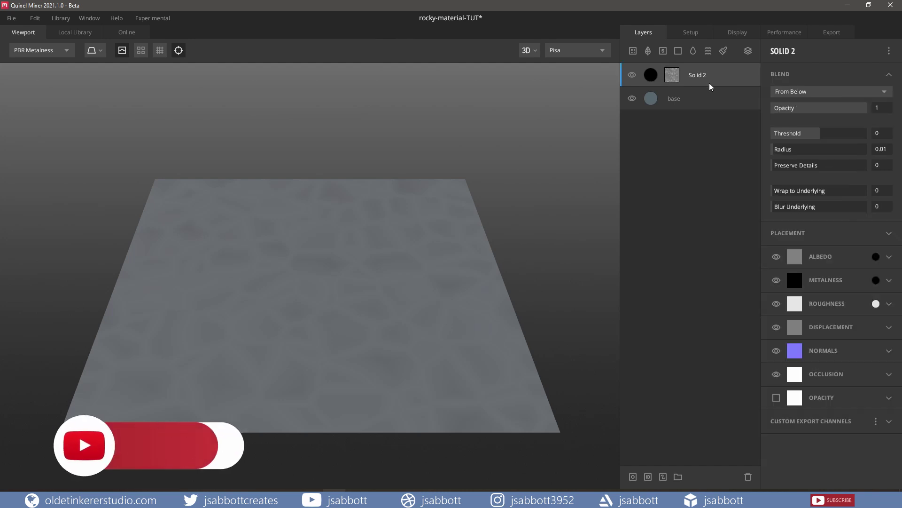
left_click(799, 92)
left_click(803, 105)
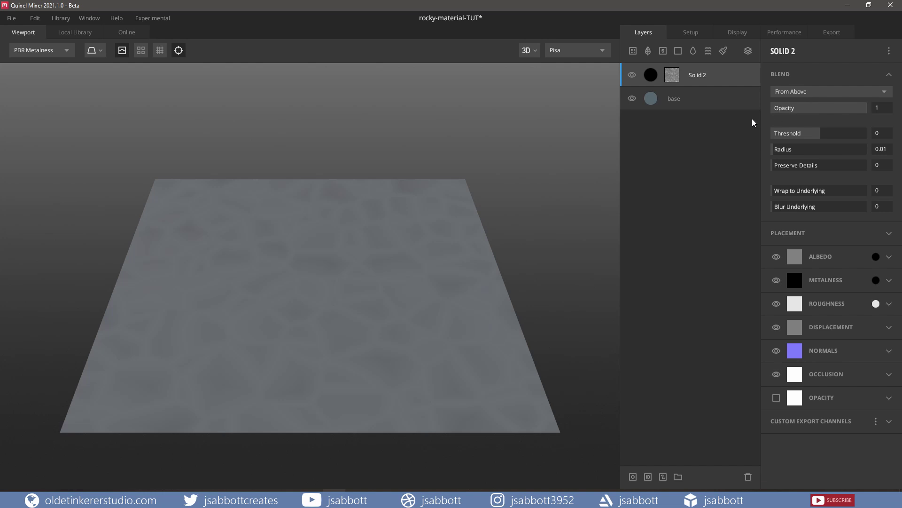
double_click(882, 135)
type("1")
key("Tab")
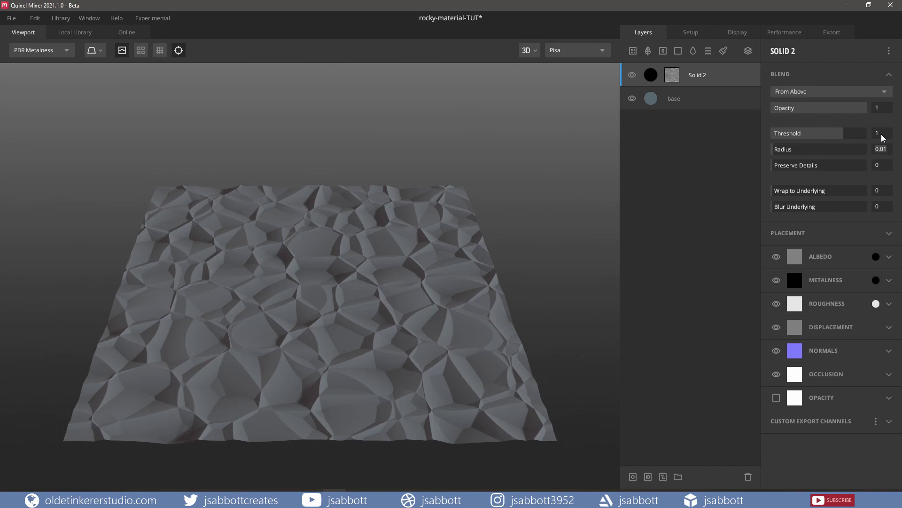
type("0.1")
Step: Set blend radius 0.1, preserve details 10 and wrap to underlying 0.3
key("Tab")
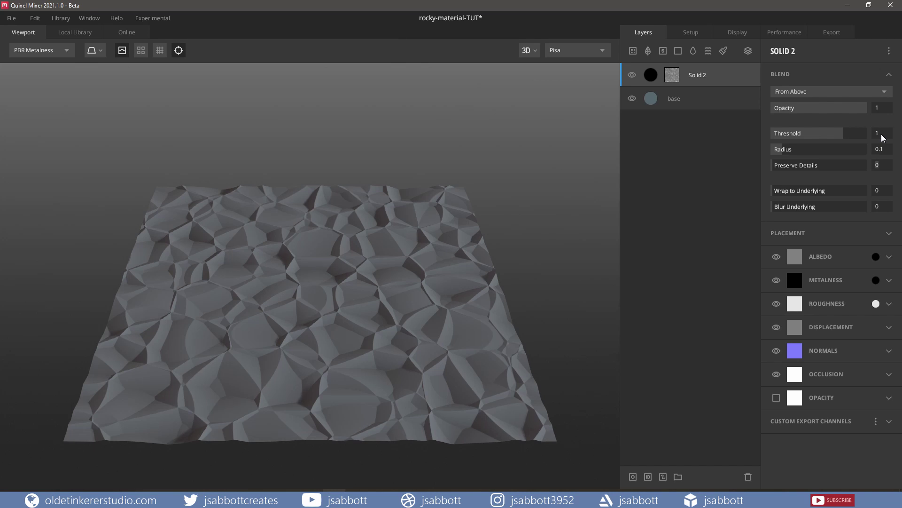
type("10")
key("Tab")
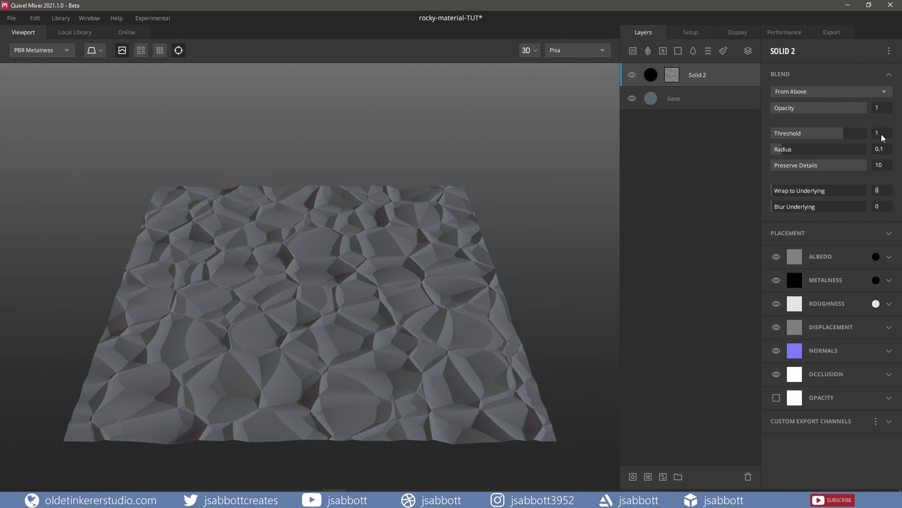
type("0.3")
key("Return")
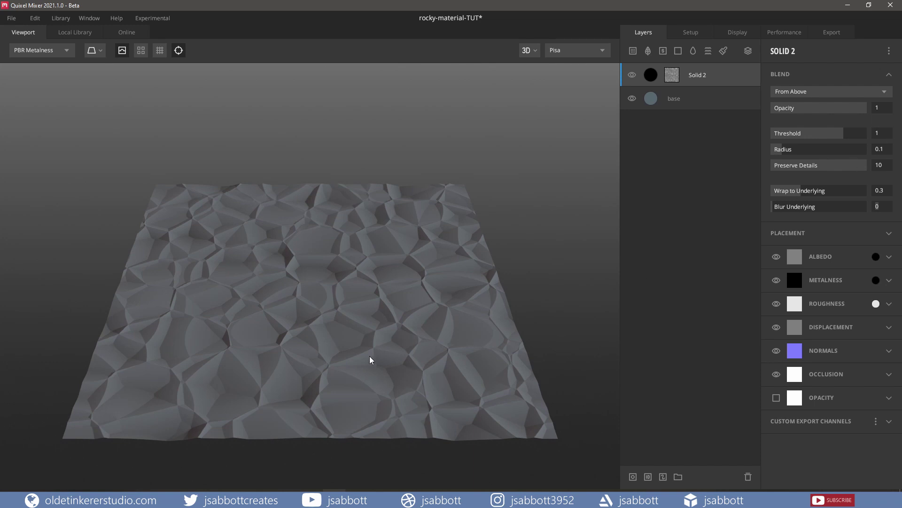
mouse_move(353, 367)
left_mouse_down()
mouse_move(365, 356)
mouse_move(365, 326)
mouse_move(335, 313)
mouse_move(306, 339)
left_mouse_up()
Step: Duplicate Solid 2 and switch the copy's blend mode to From Below
right_click(726, 75)
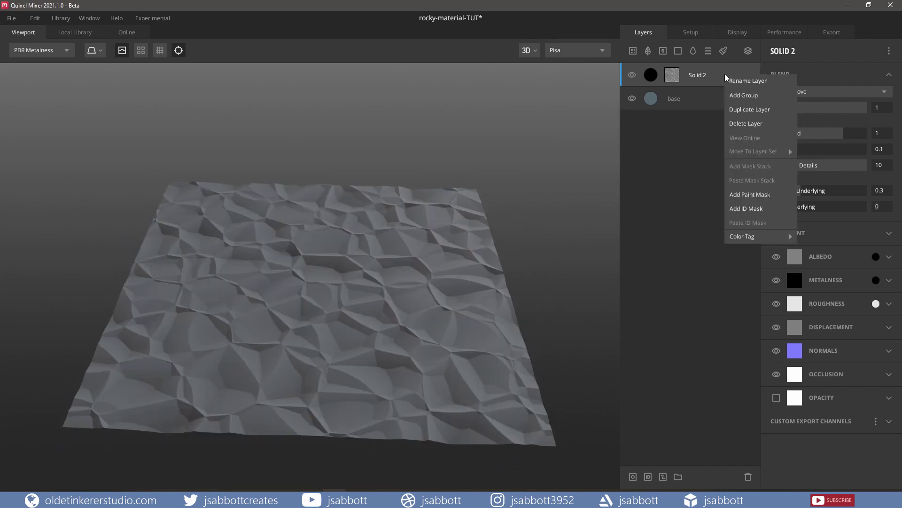
left_click(739, 111)
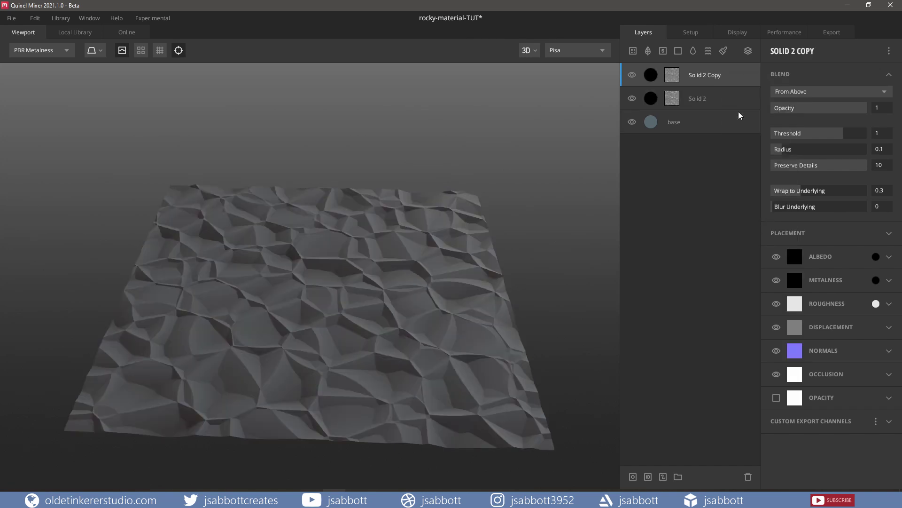
left_click(801, 93)
left_click(806, 120)
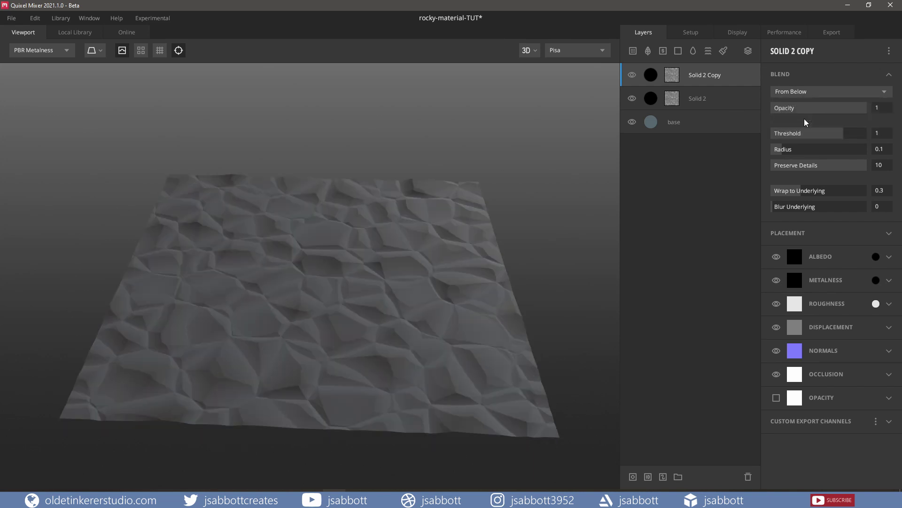
Step: Give the copy threshold 2, radius 1 and wrap to underlying 0
left_click(884, 135)
key("BackSpace")
type("2")
key("Tab")
type("1")
key("Tab")
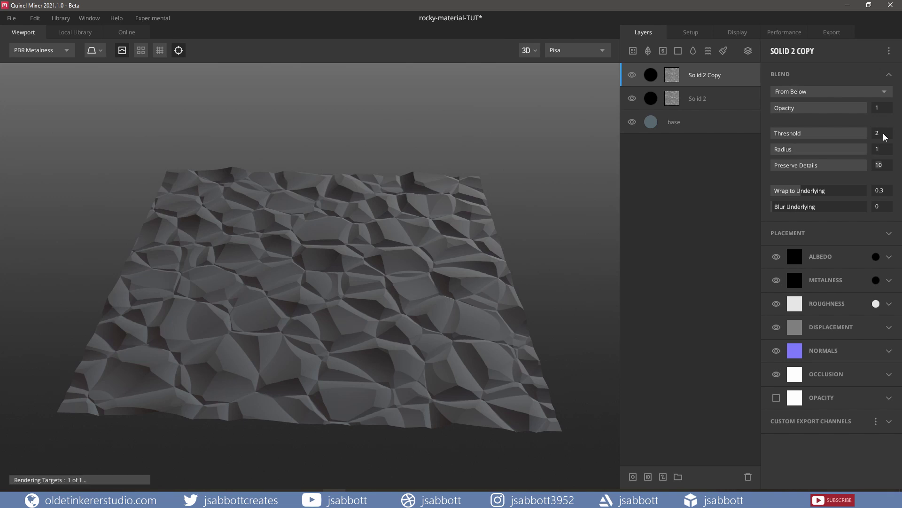
key("Tab")
type("0")
key("Return")
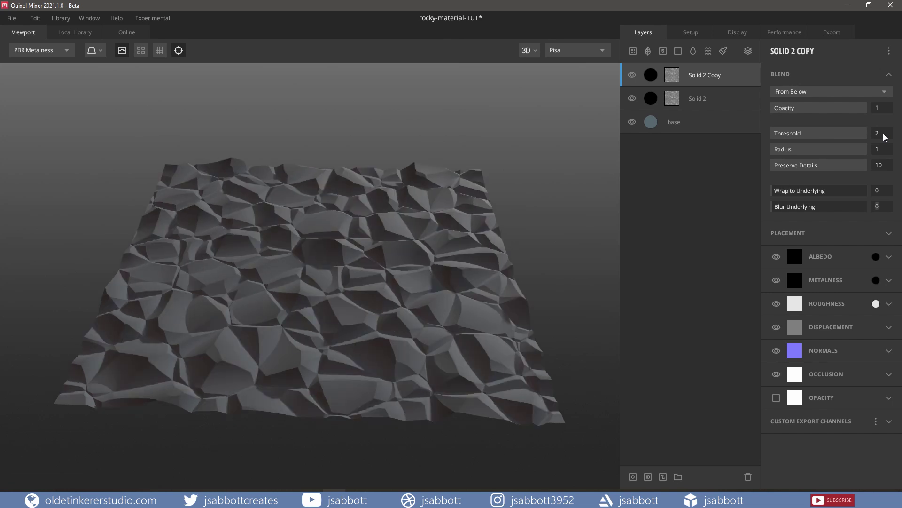
Step: Duplicate Solid 2 Copy into Solid 2 Copy 2, blending From Above at threshold -2
right_click(736, 78)
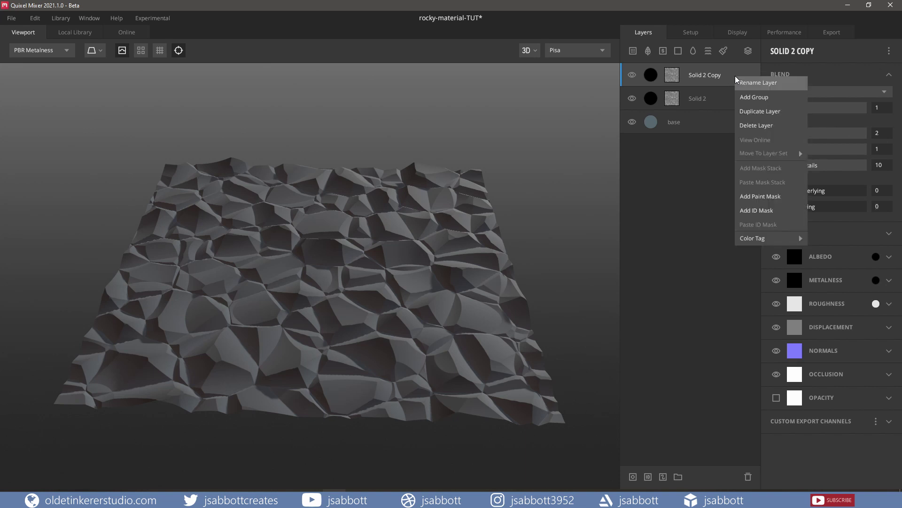
left_click(761, 111)
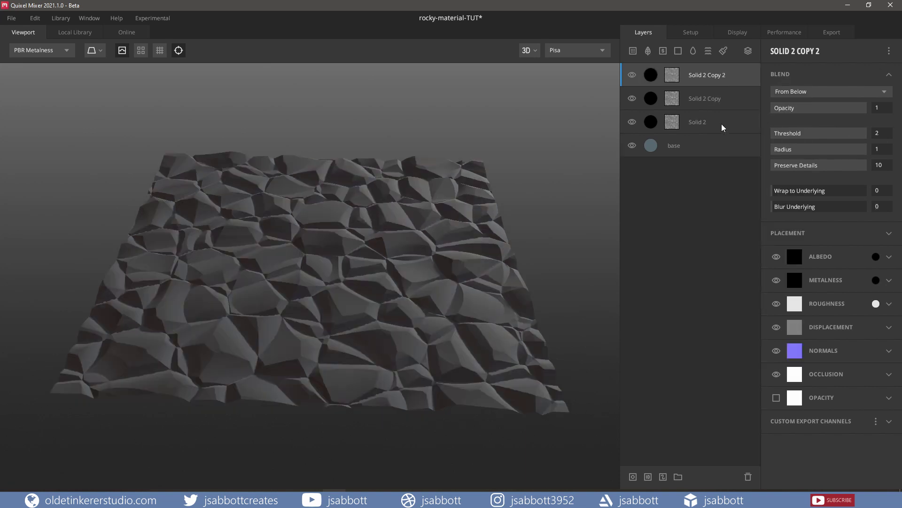
left_click(826, 94)
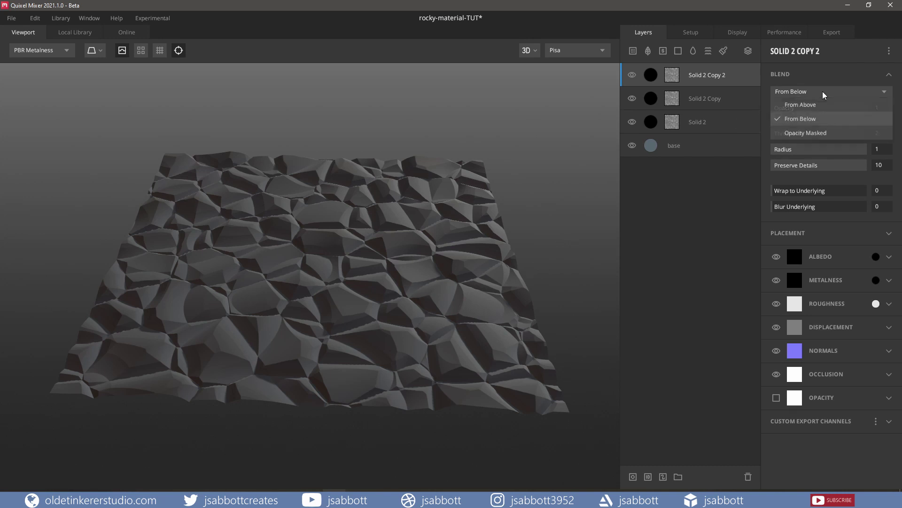
left_click(823, 106)
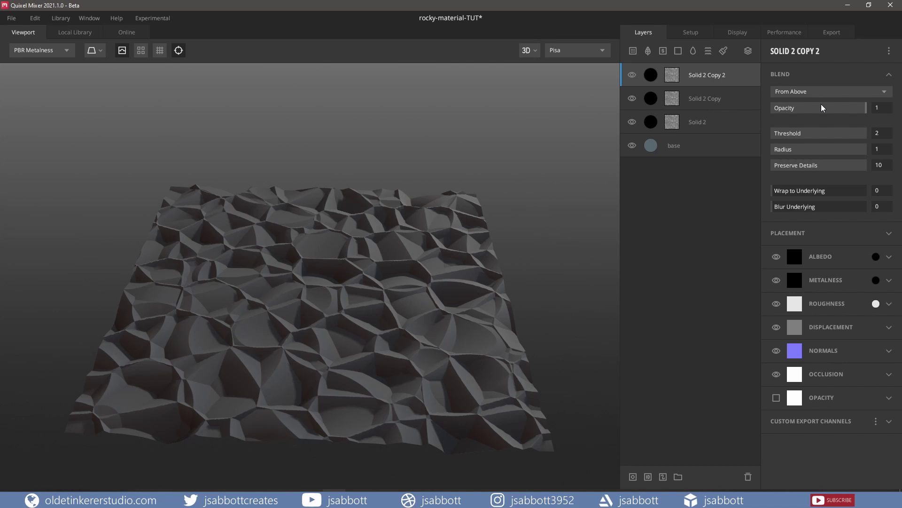
left_click(882, 137)
type("-2")
key("Return")
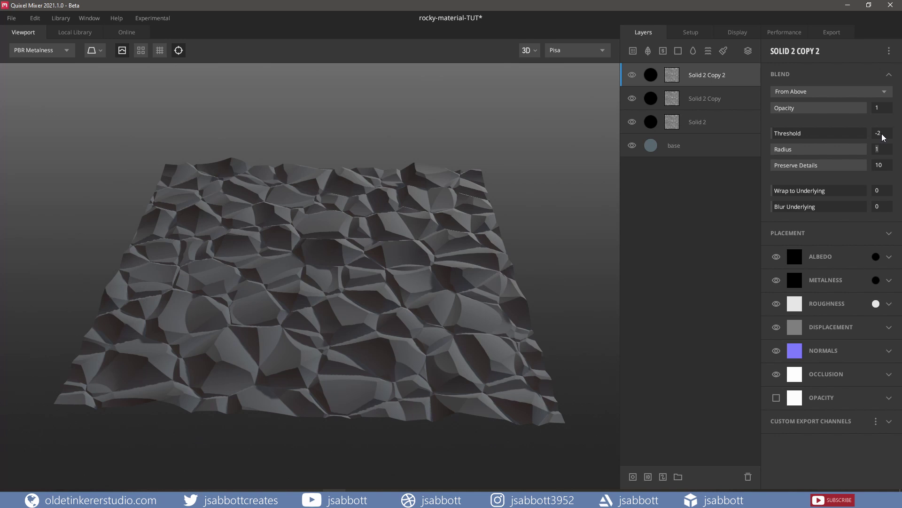
scroll(300, 289, "up", 3)
scroll(299, 289, "up", 3)
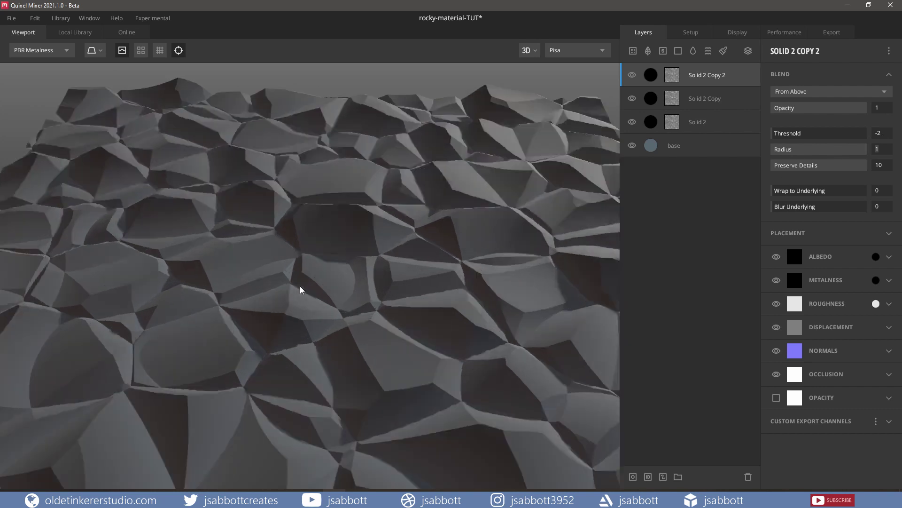
Step: Switch Solid 2 Copy 2's mask noise to Worley 2 with frequency 14.9 and octaves 4
left_click(671, 77)
left_click(806, 128)
left_click(807, 184)
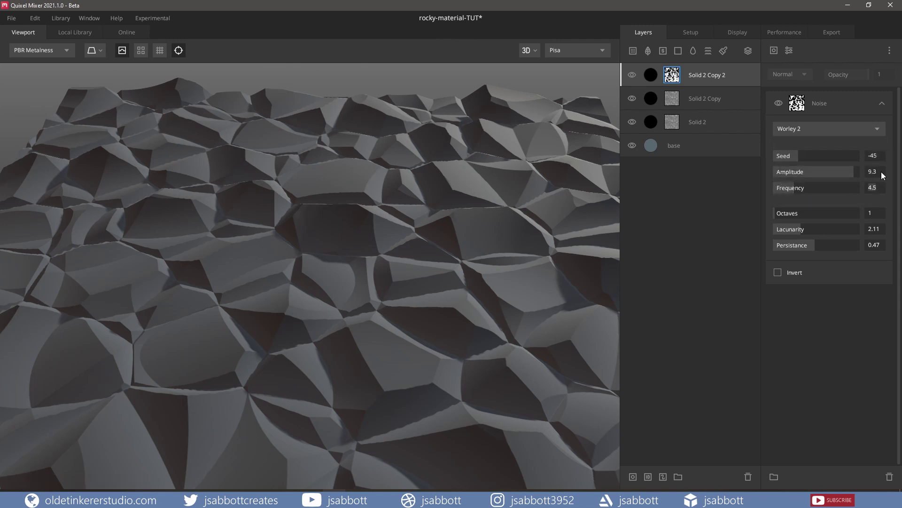
type("14.9")
key("Tab")
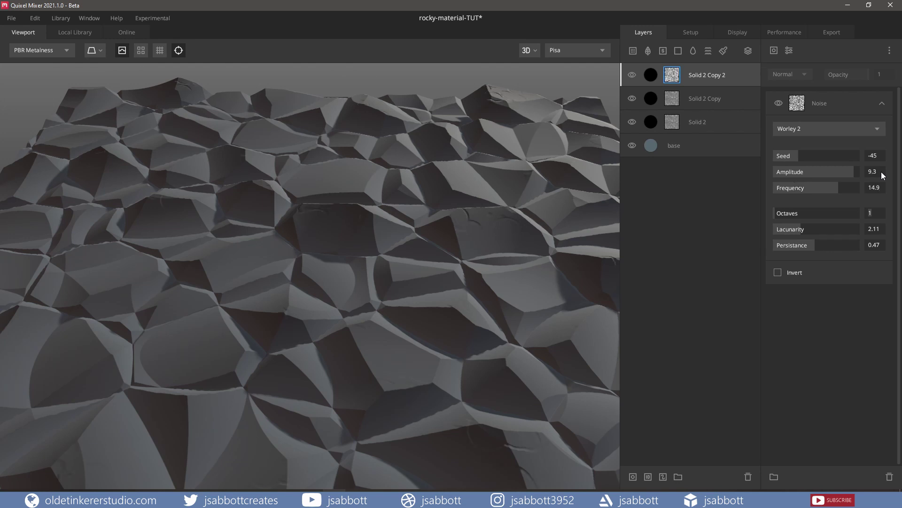
type("4")
key("Tab")
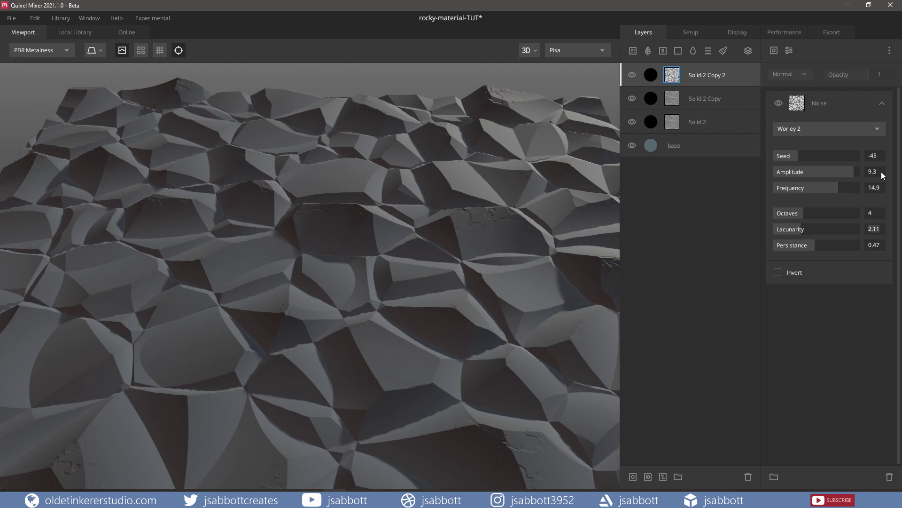